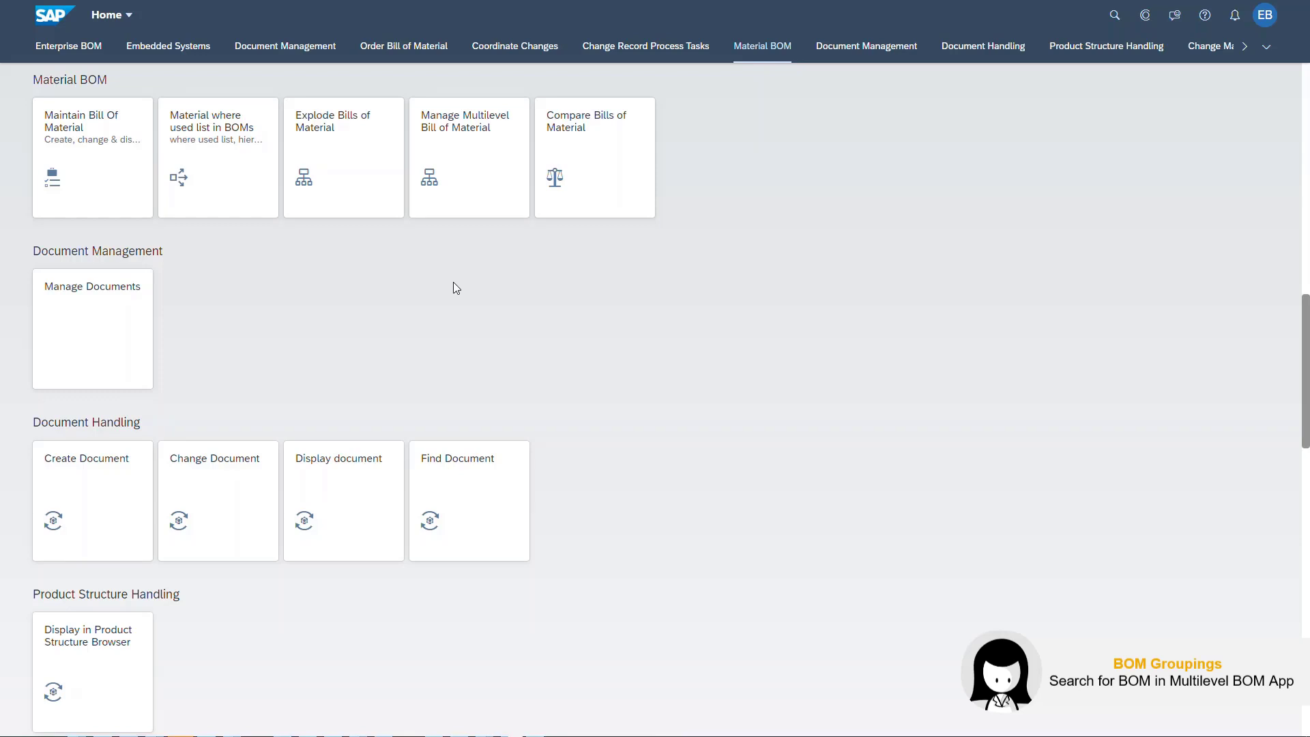
Filter the Multilevel BOM app to material SG-CFP-V2 and load its Alternative 2 Centrifugal Pump BOM.
left_click(466, 178)
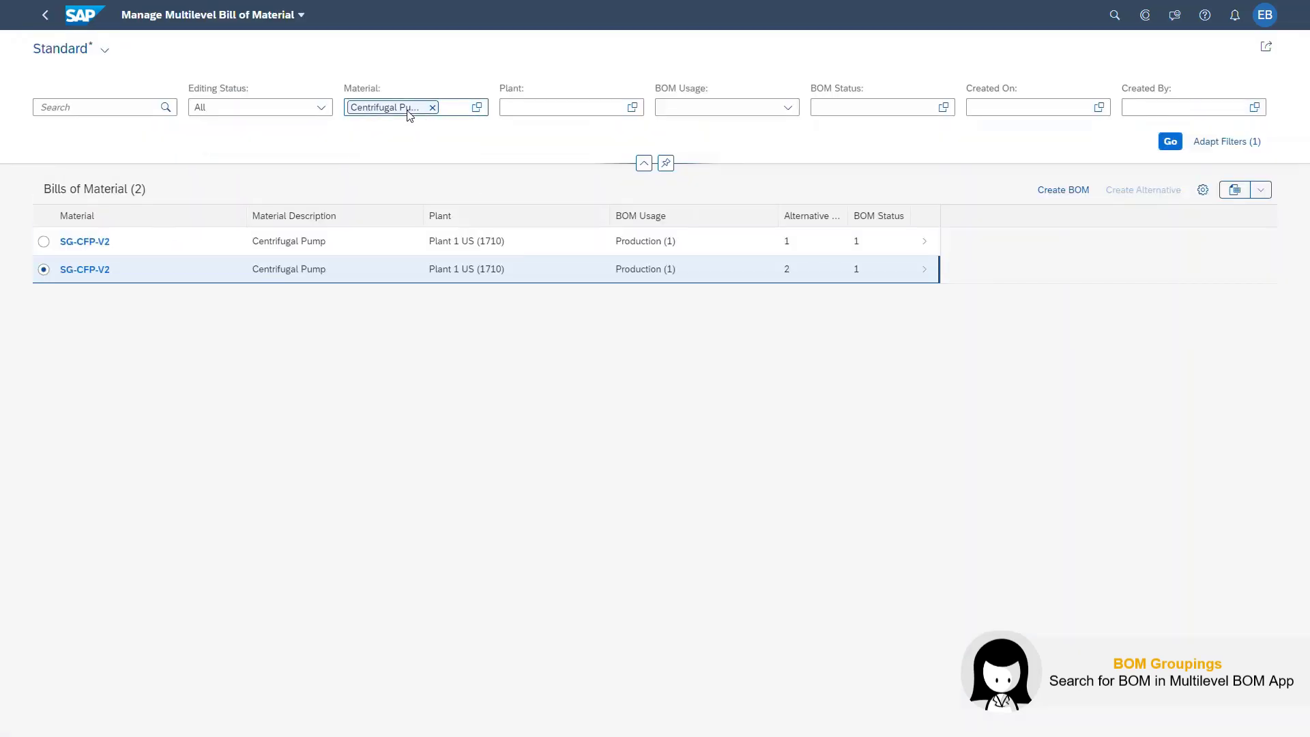
left_click(452, 108)
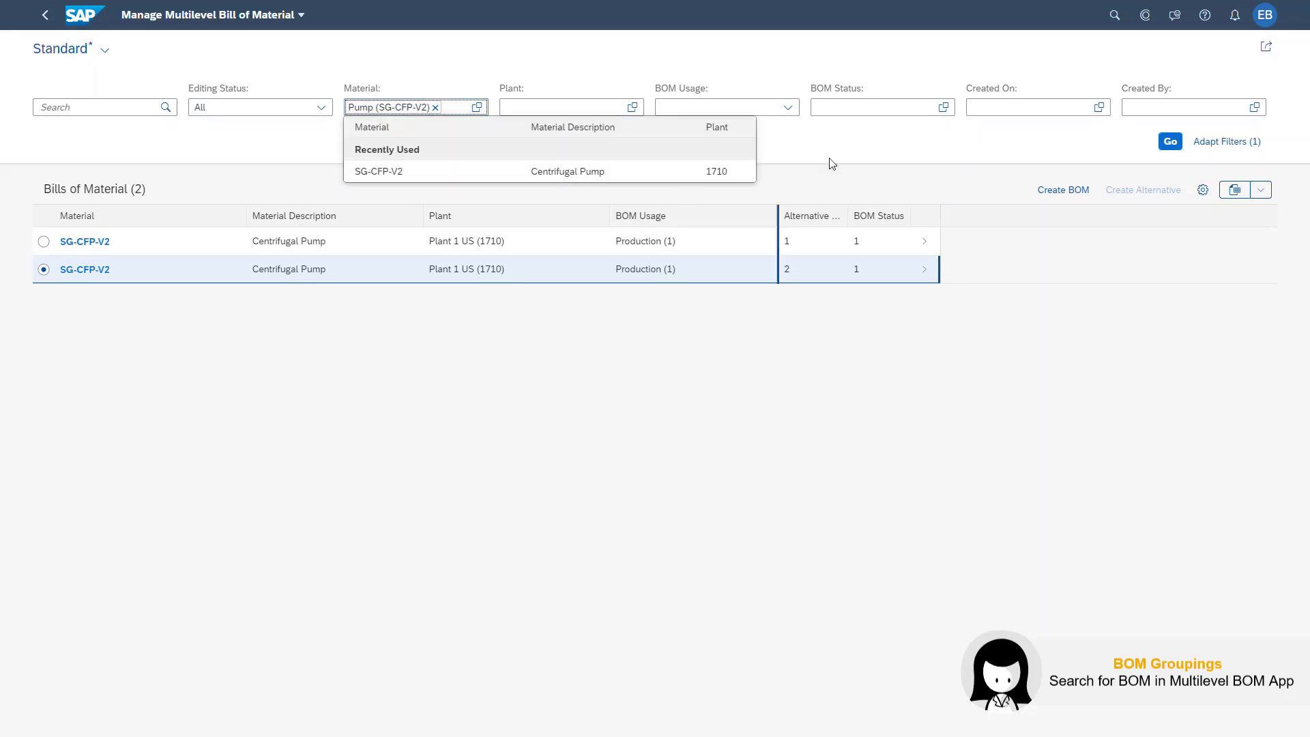
left_click(848, 152)
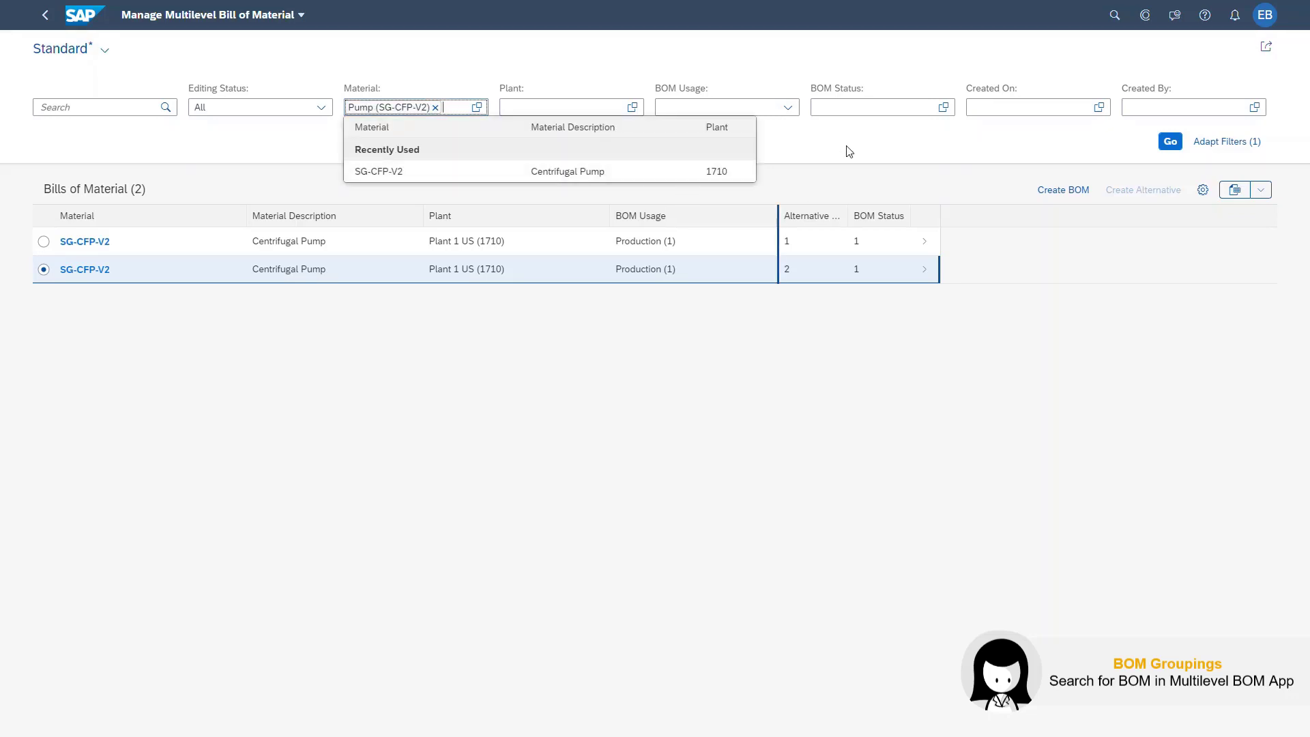
left_click(696, 268)
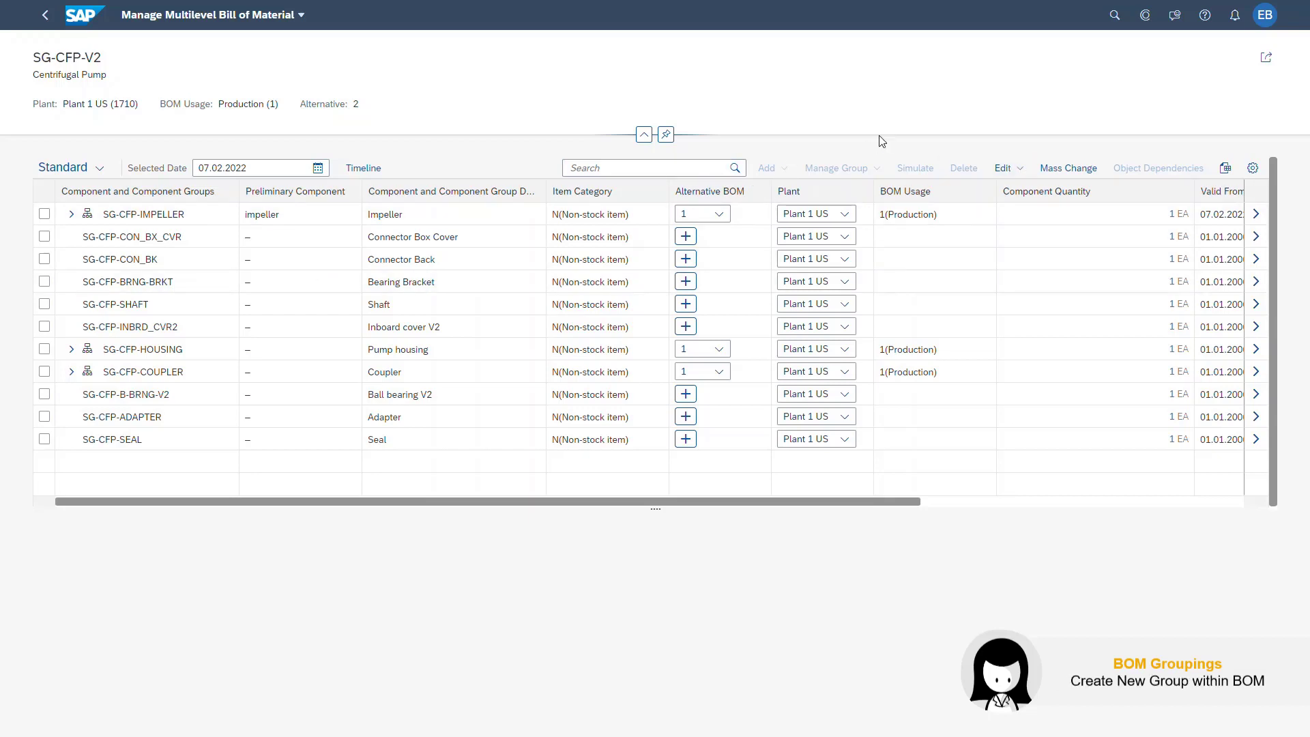
Switch BOM SG-CFP-V2 to edit mode and mark SG-CFP-HOUSING and SG-CFP-COUPLER for grouping.
left_click(1003, 166)
left_click(1008, 181)
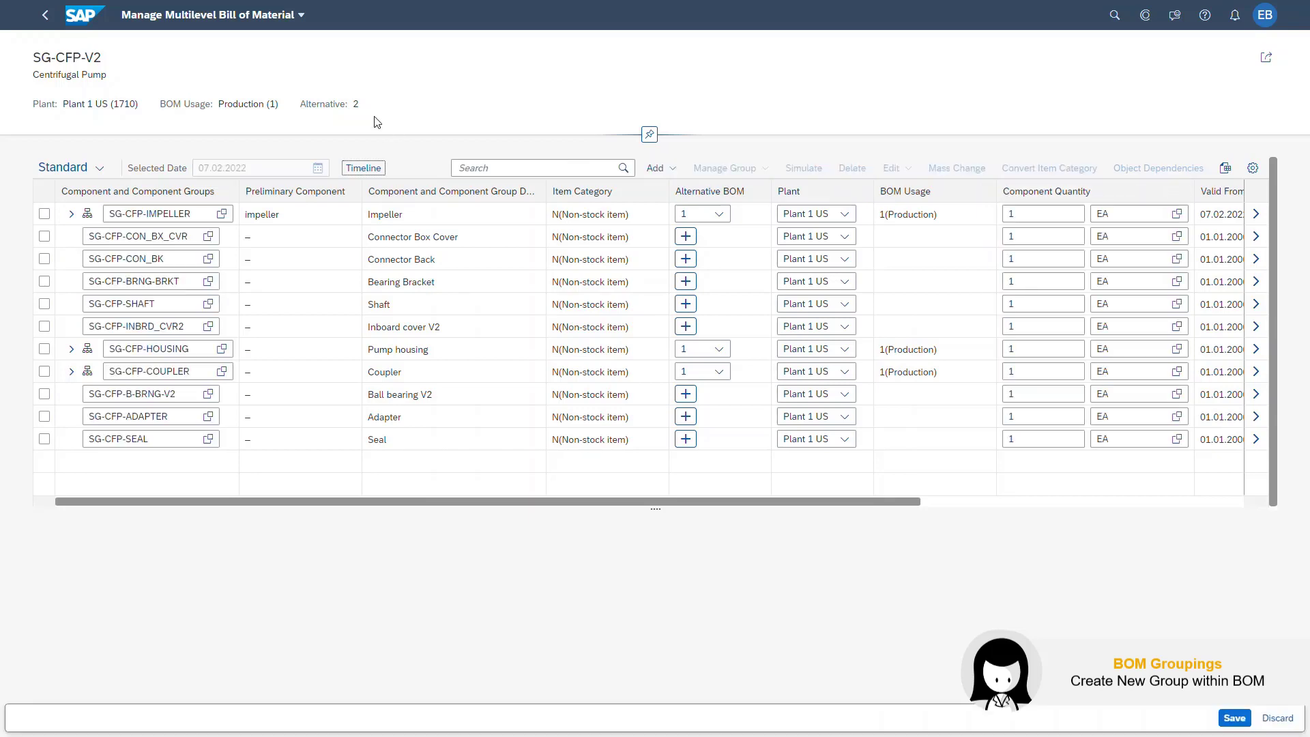
left_click(43, 349)
left_click(45, 371)
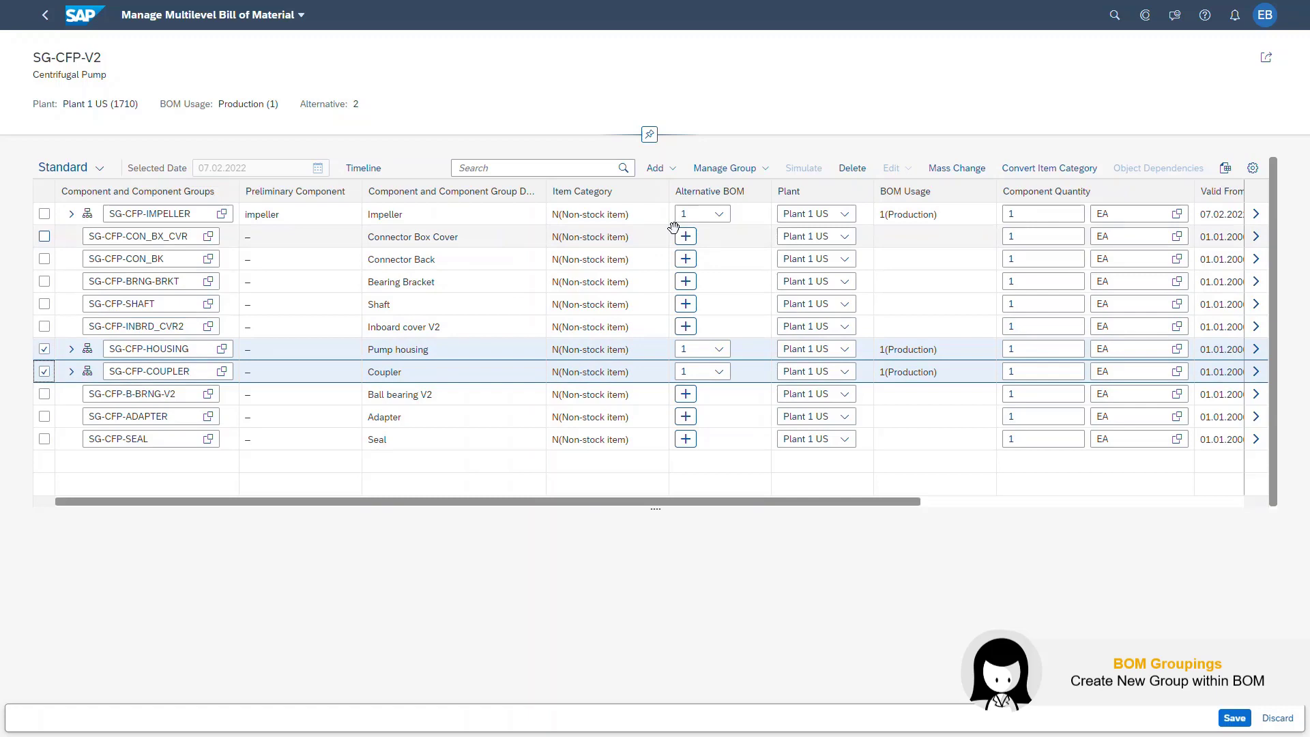
Start a new item group from the marked components, named and described 'subassembly'.
left_click(729, 168)
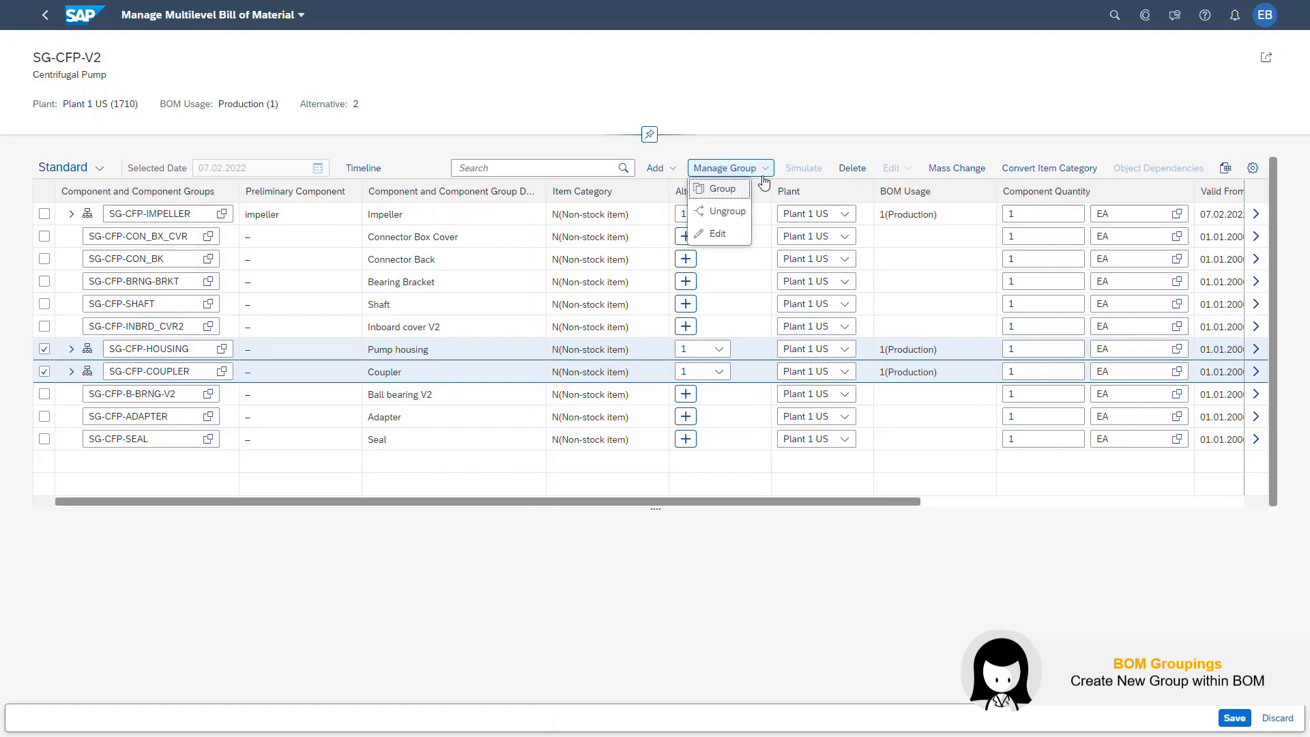
left_click(722, 190)
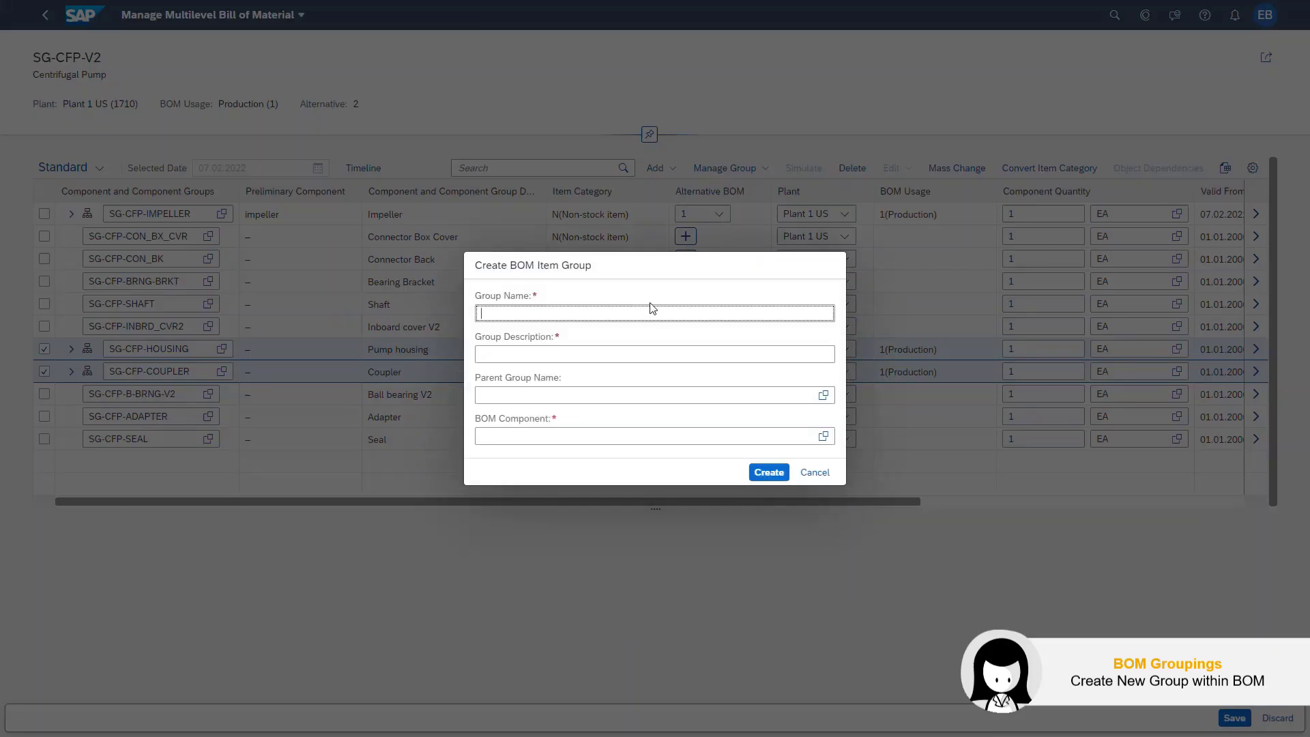
type("subassemn")
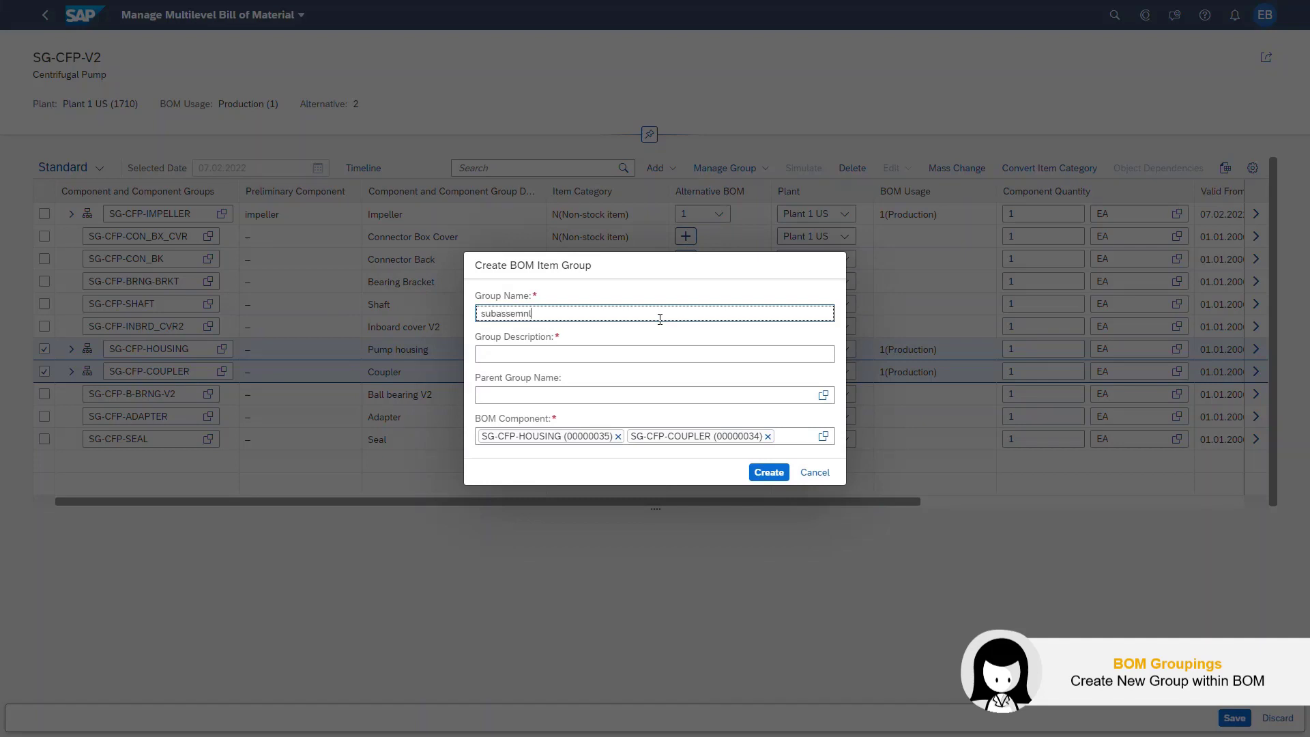
key("BackSpace")
type("bly")
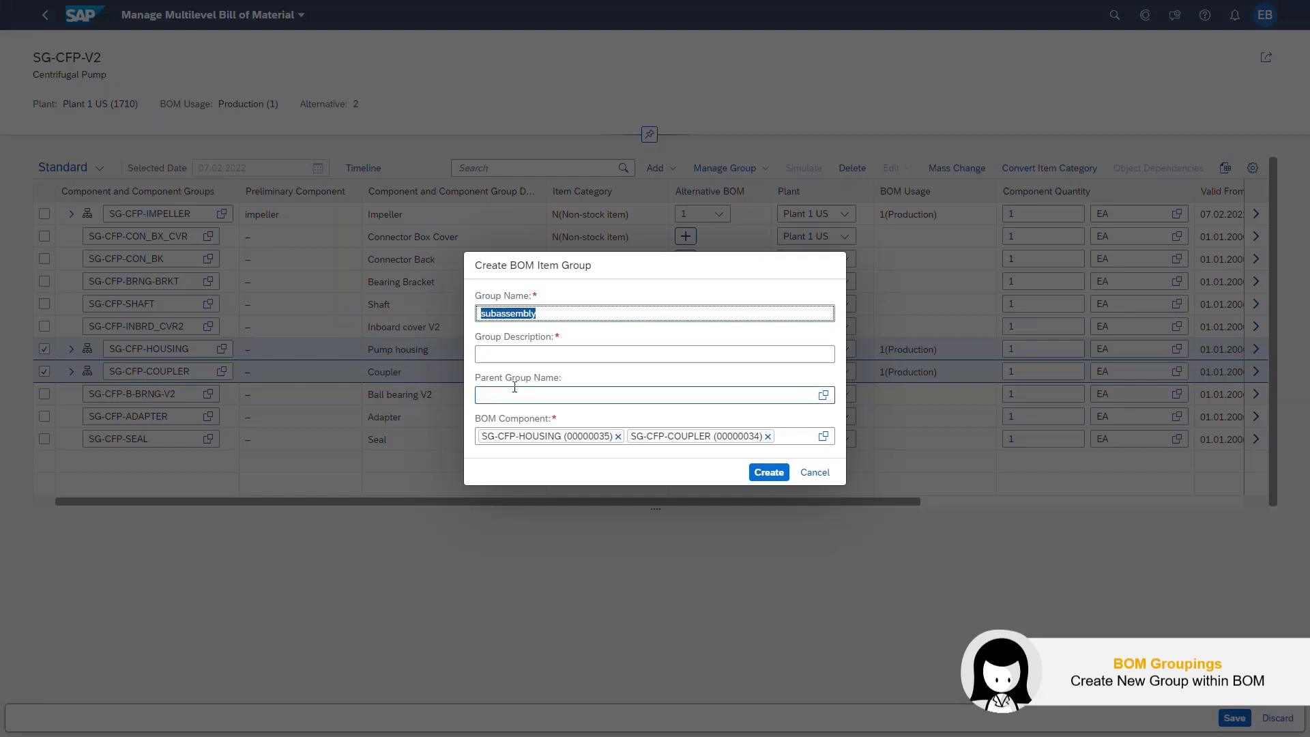
left_click(546, 356)
type("subassembly")
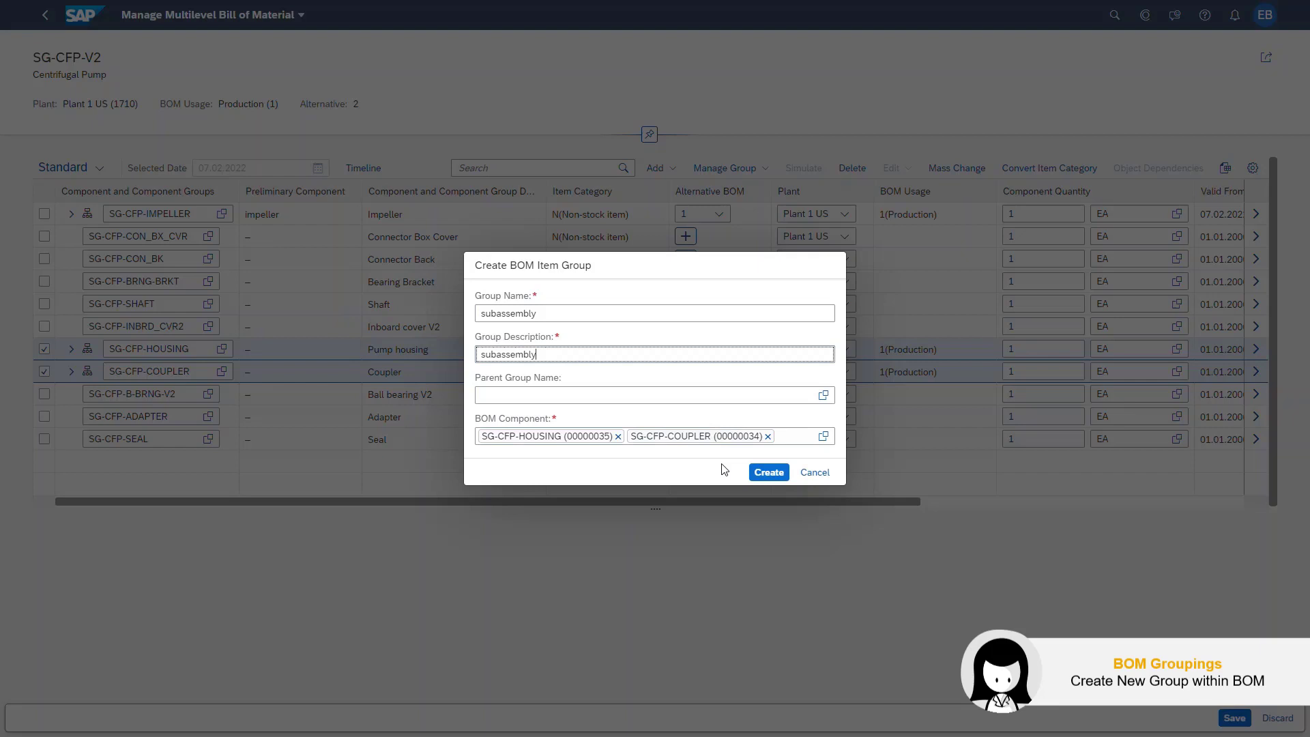
Create the SUBASSEMBLY group so Pump housing and Coupler sit under it, then tick its row.
left_click(771, 473)
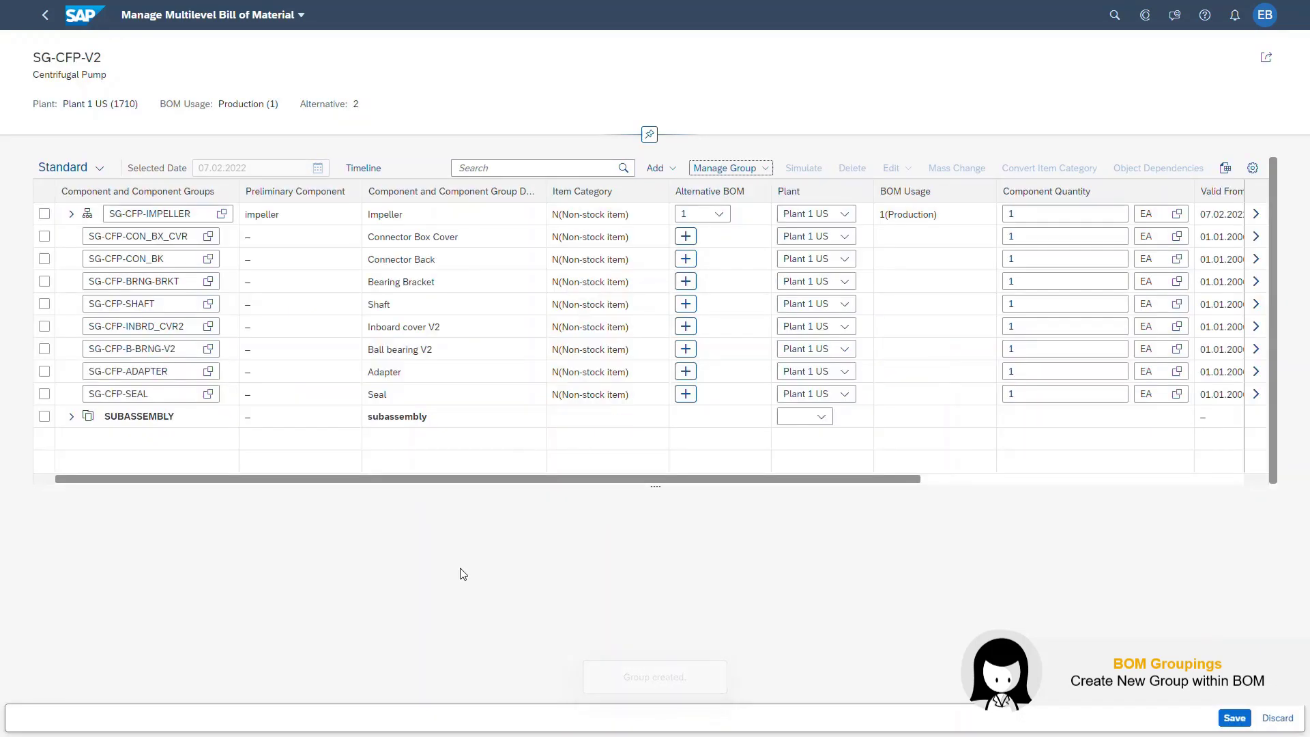
left_click(71, 417)
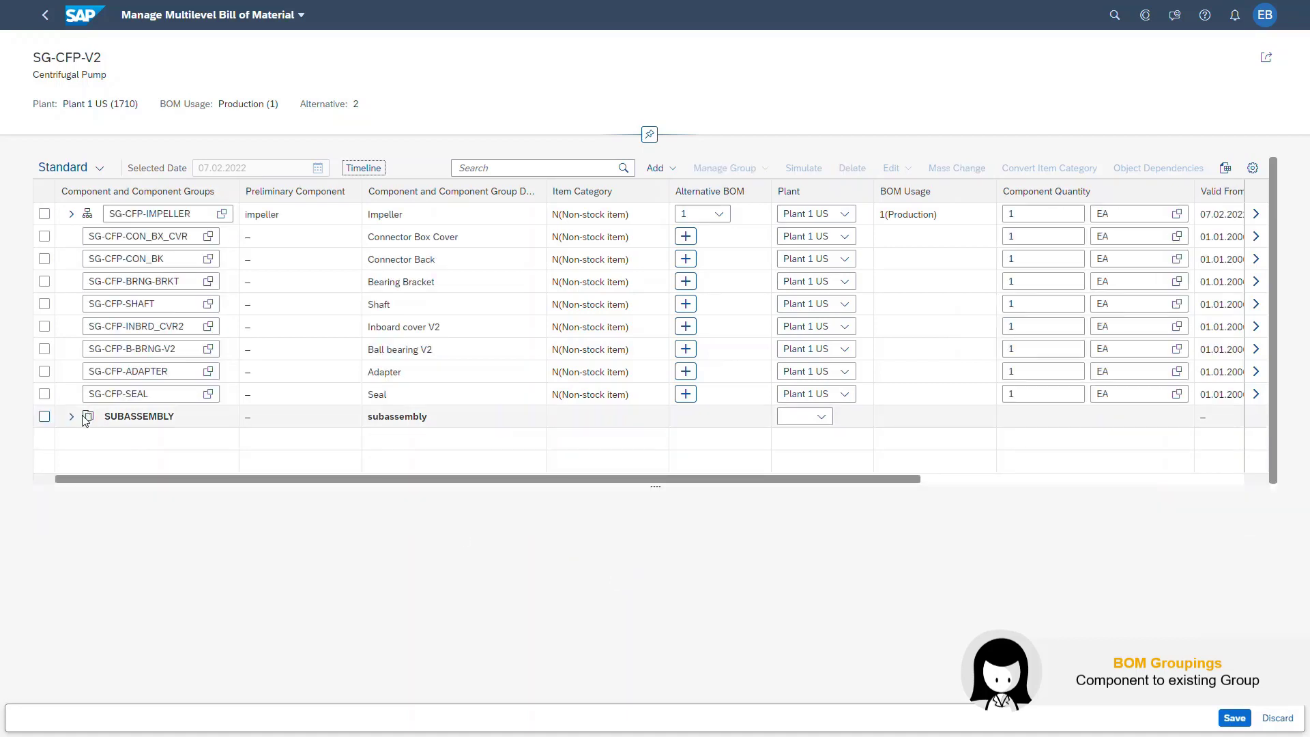
Edit the SUBASSEMBLY group and extend its description to 'subassembly group'.
left_click(44, 416)
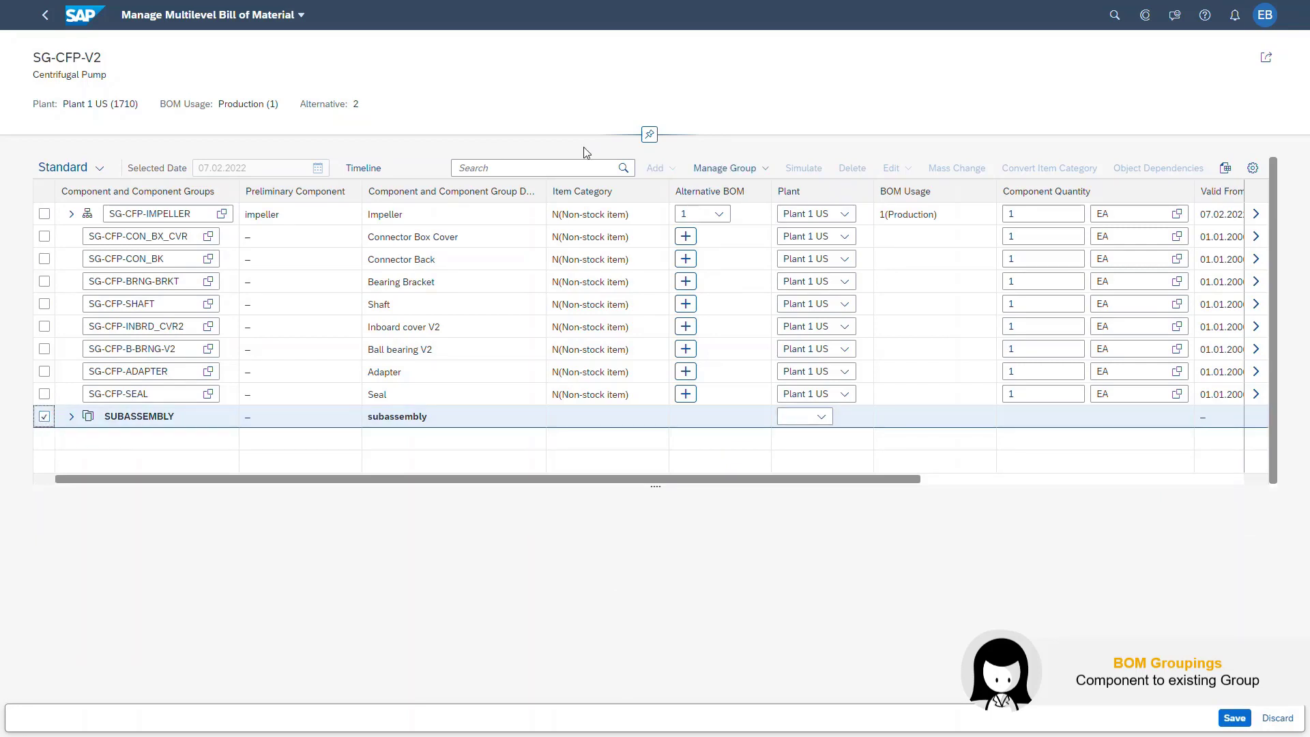
left_click(725, 167)
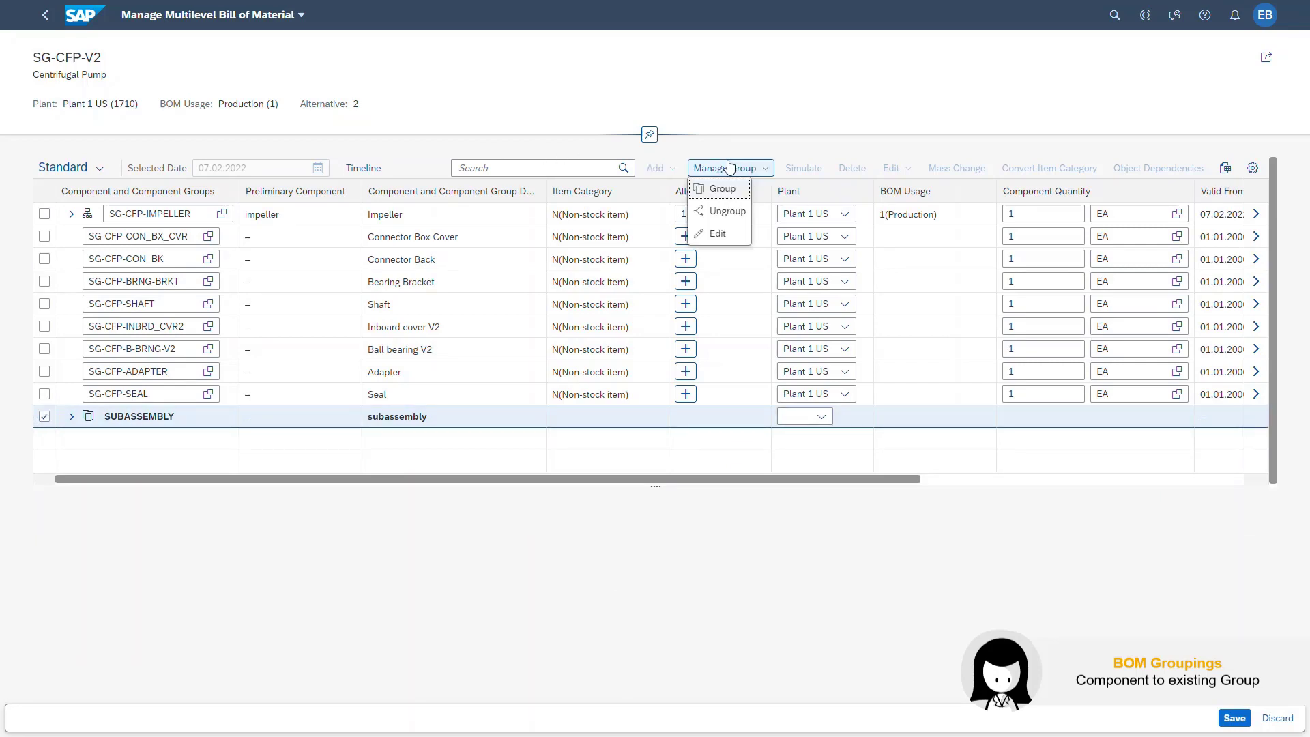
left_click(732, 238)
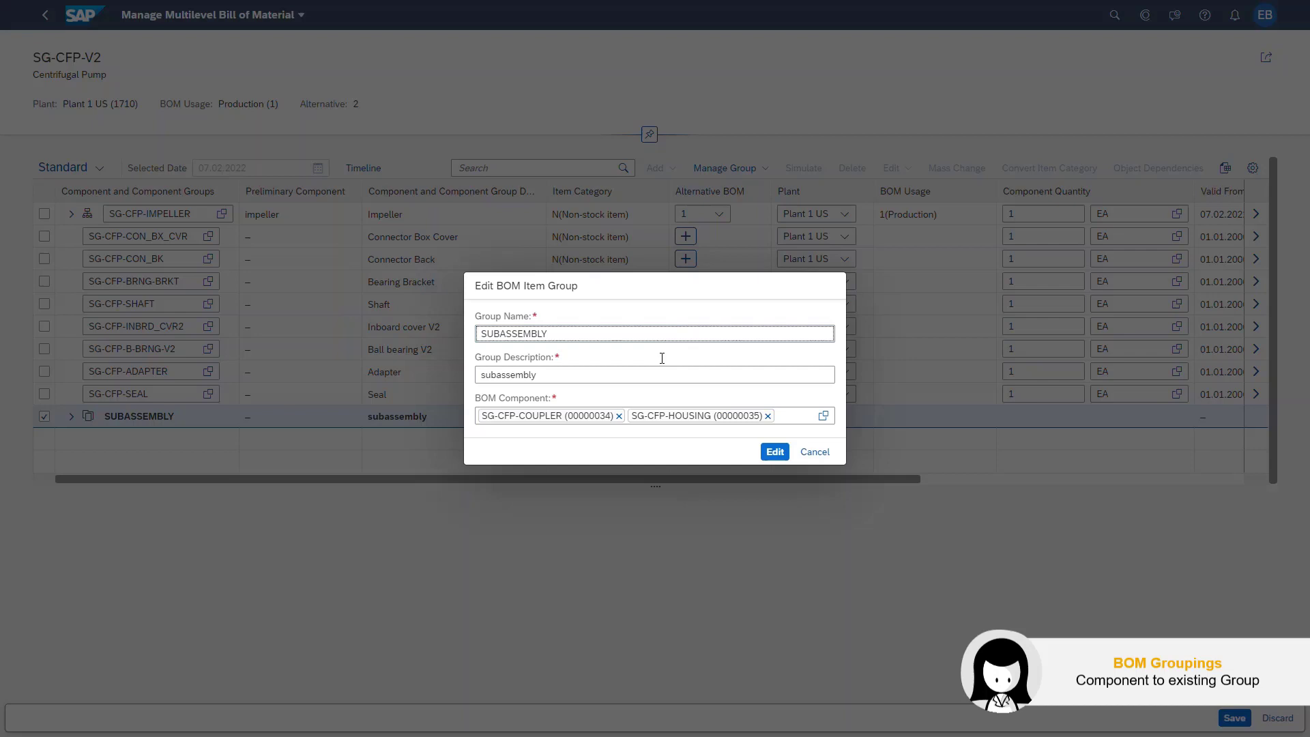
left_click(591, 372)
type("group")
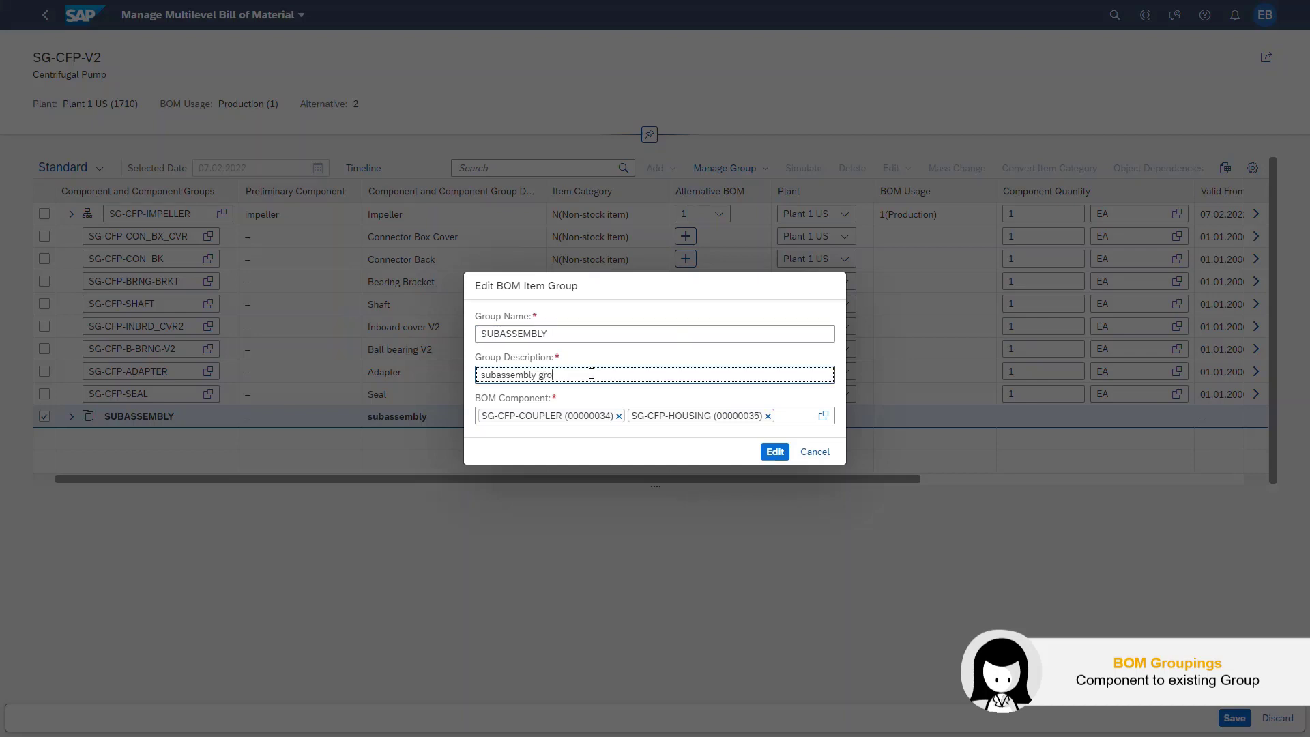
Add SG-CFP-IMPELLER to the group's components via value help and apply the group changes.
left_click(799, 415)
left_click(826, 416)
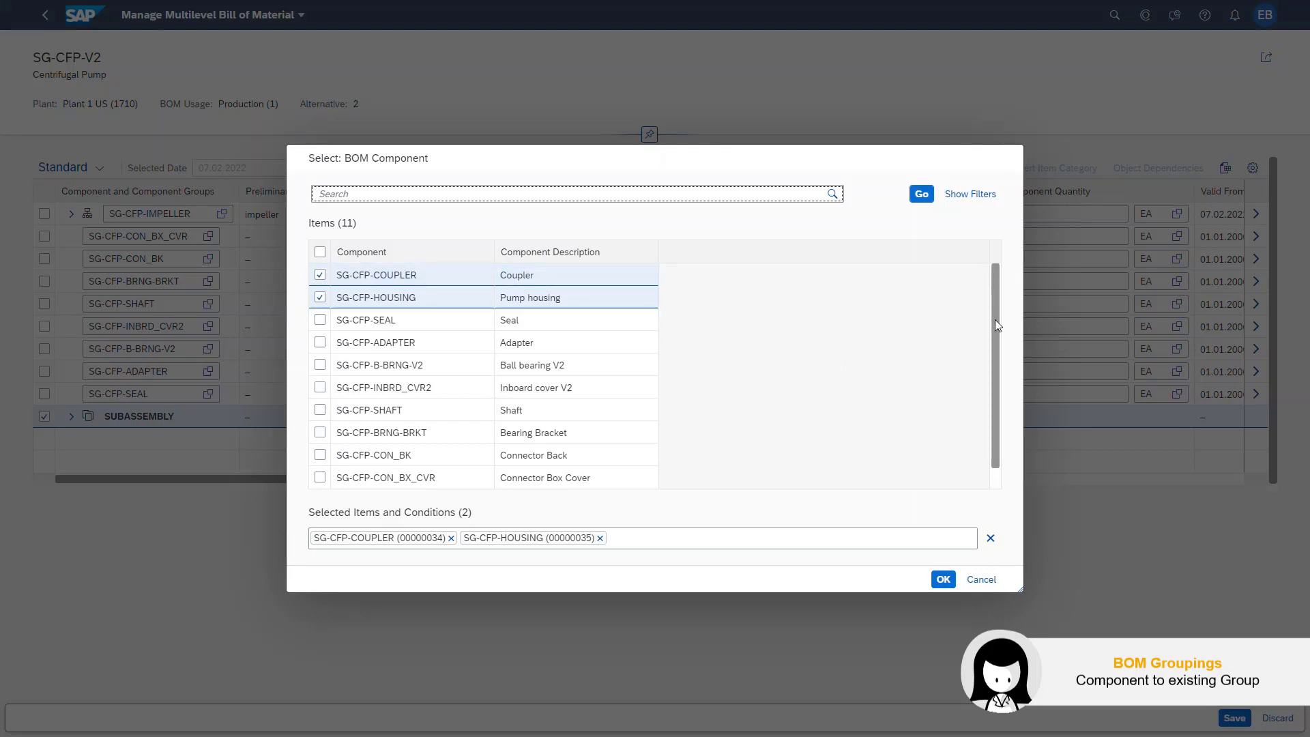
scroll(995, 324, "down", 1)
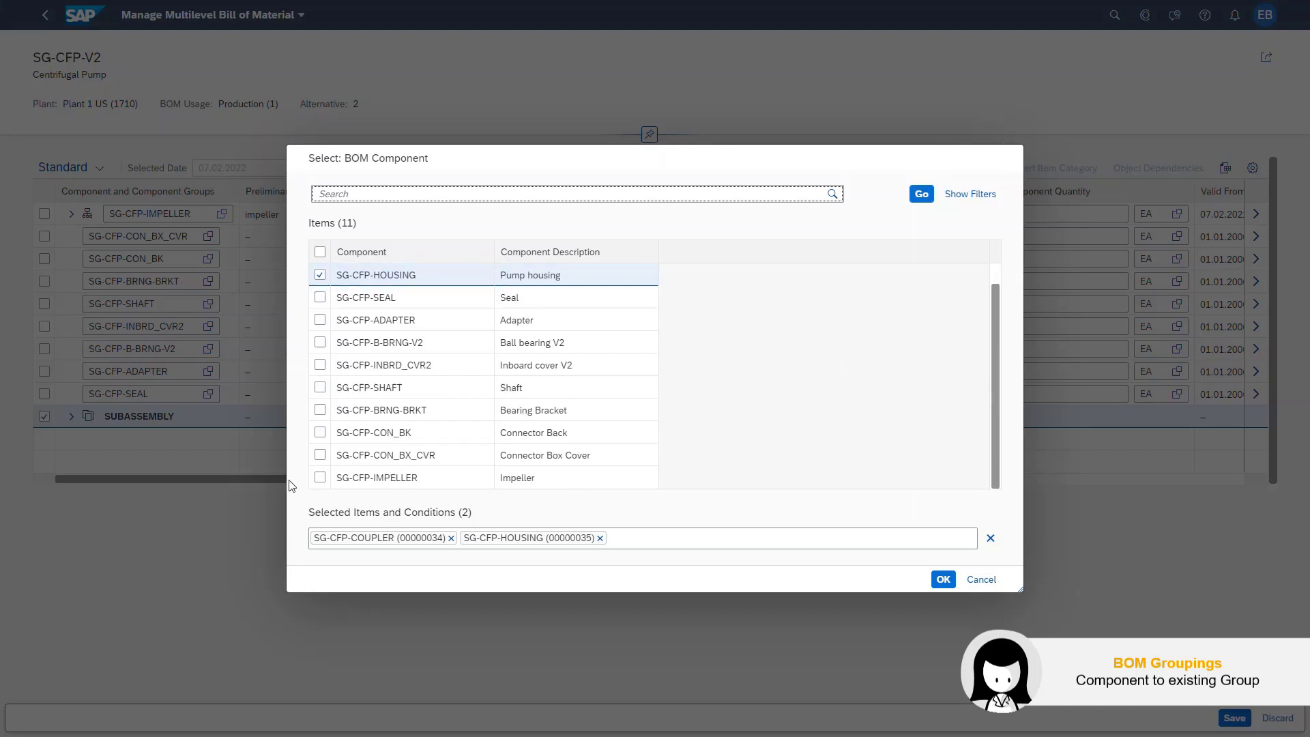
left_click(321, 478)
left_click(943, 579)
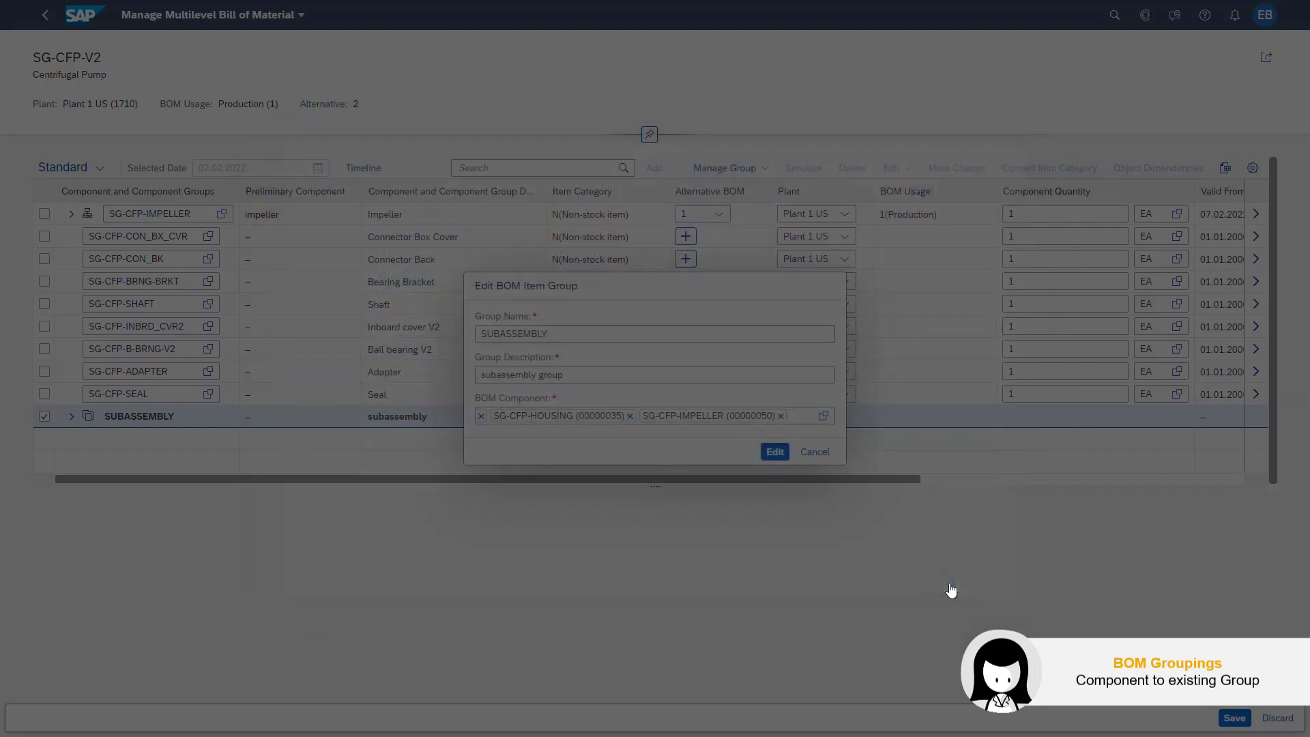
left_click(775, 451)
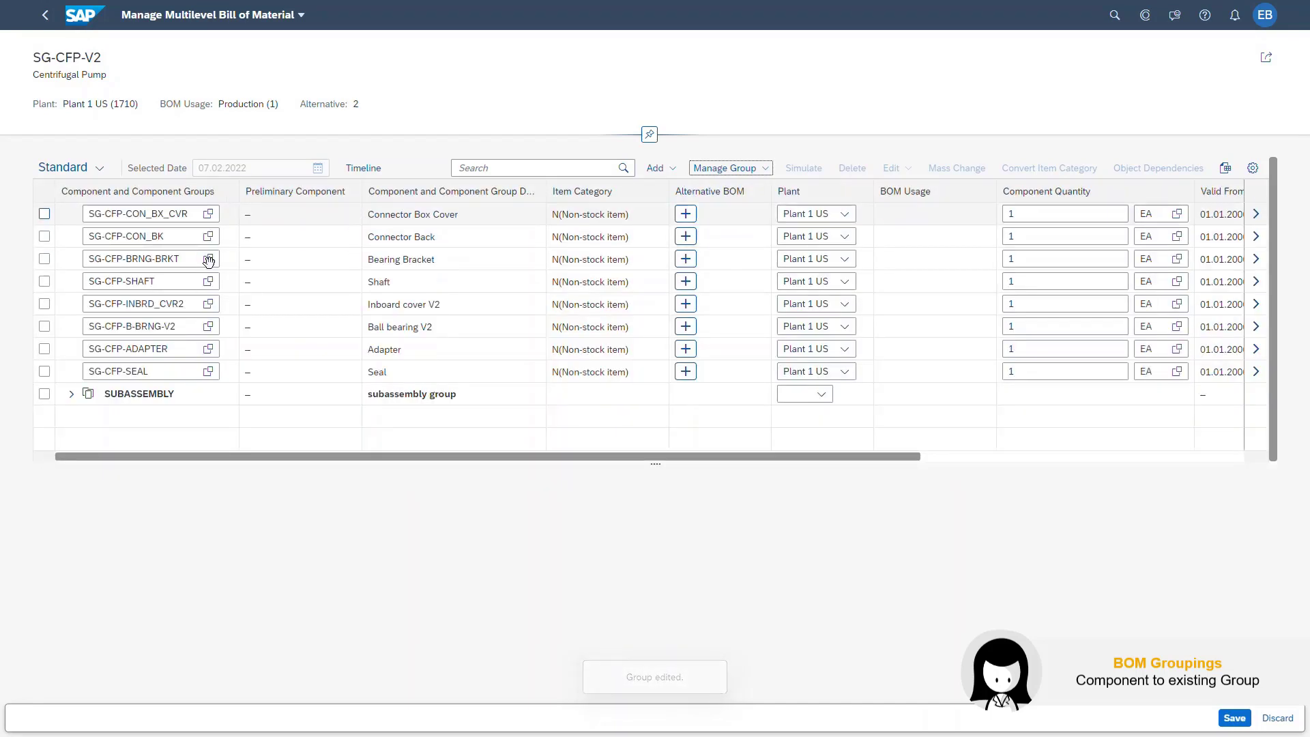
Expand SUBASSEMBLY to verify Coupler, Pump housing and Impeller, then ungroup it and confirm the warning.
left_click(71, 394)
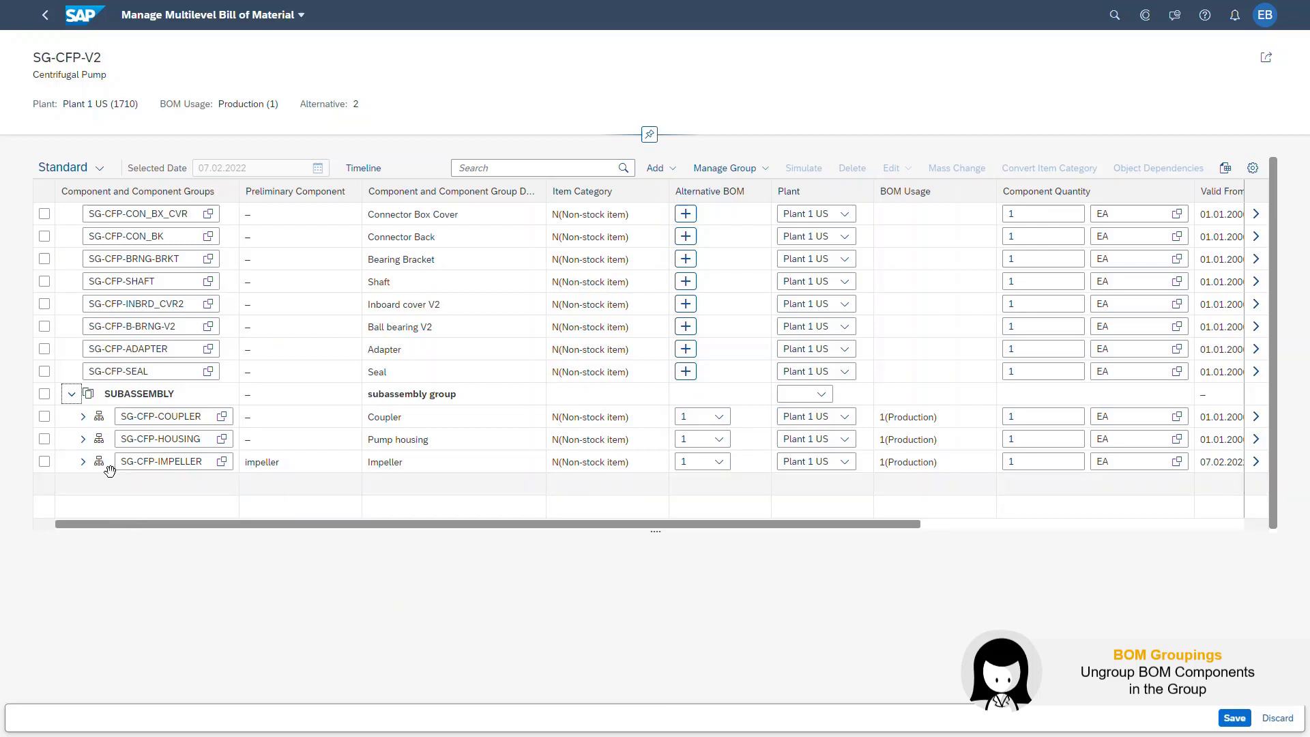
left_click(44, 394)
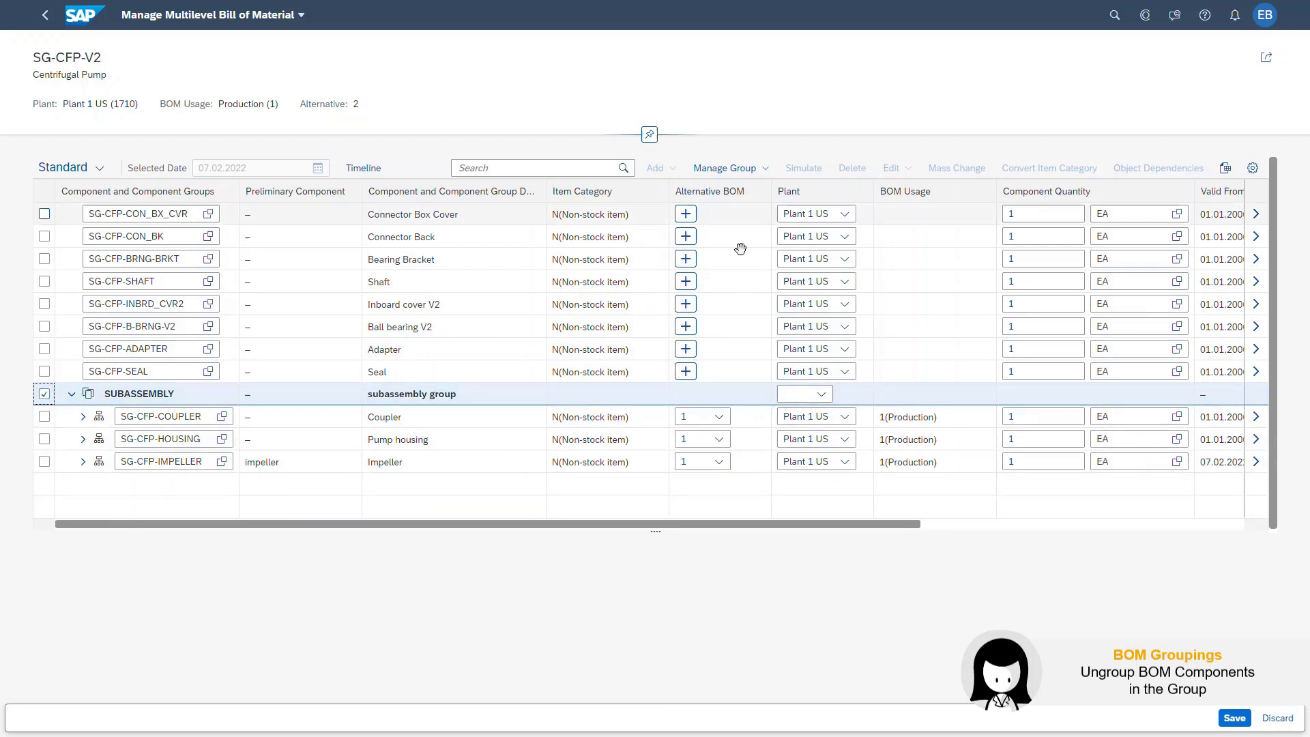
left_click(770, 168)
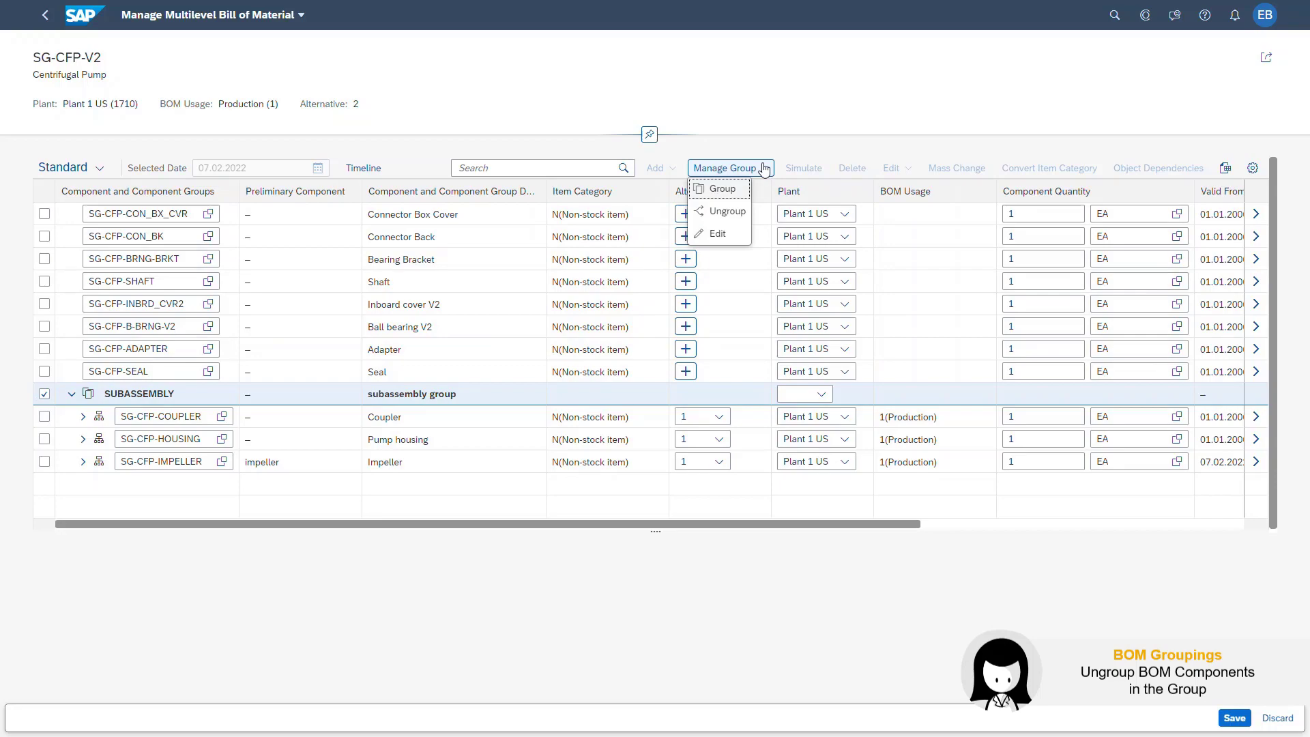
left_click(729, 211)
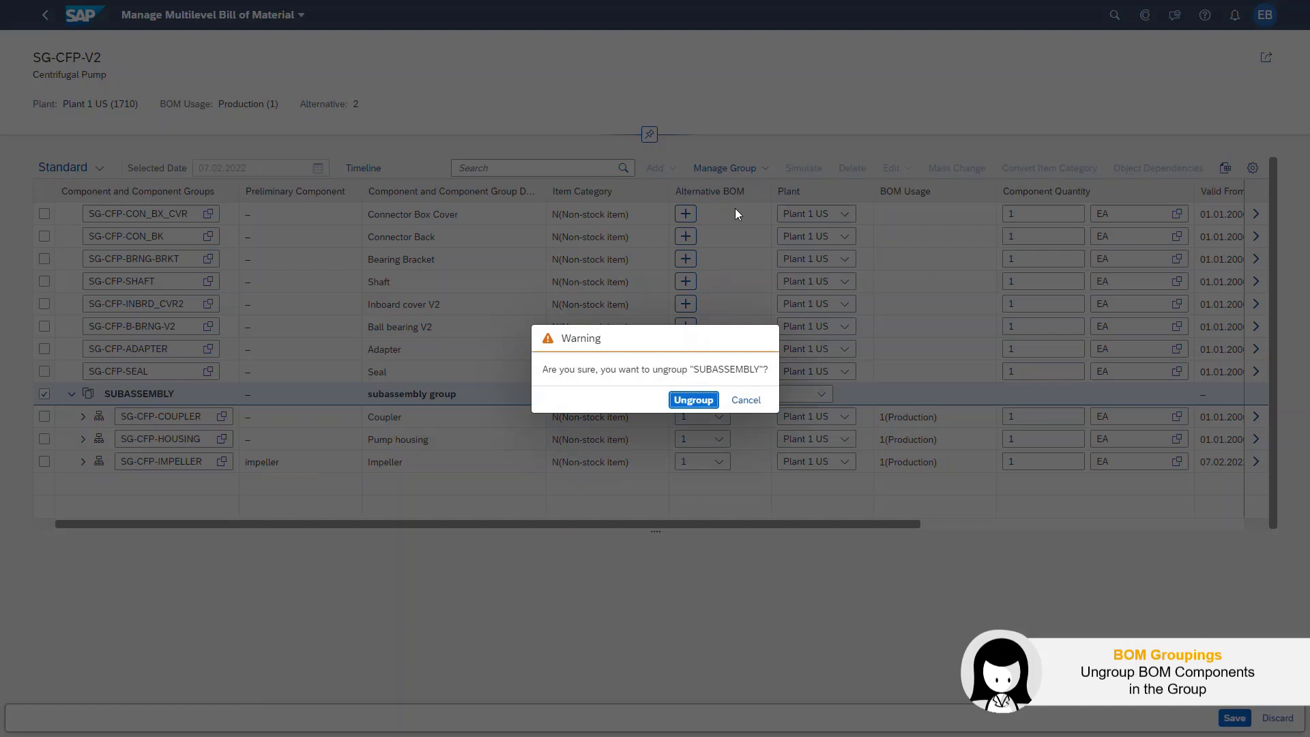
left_click(693, 400)
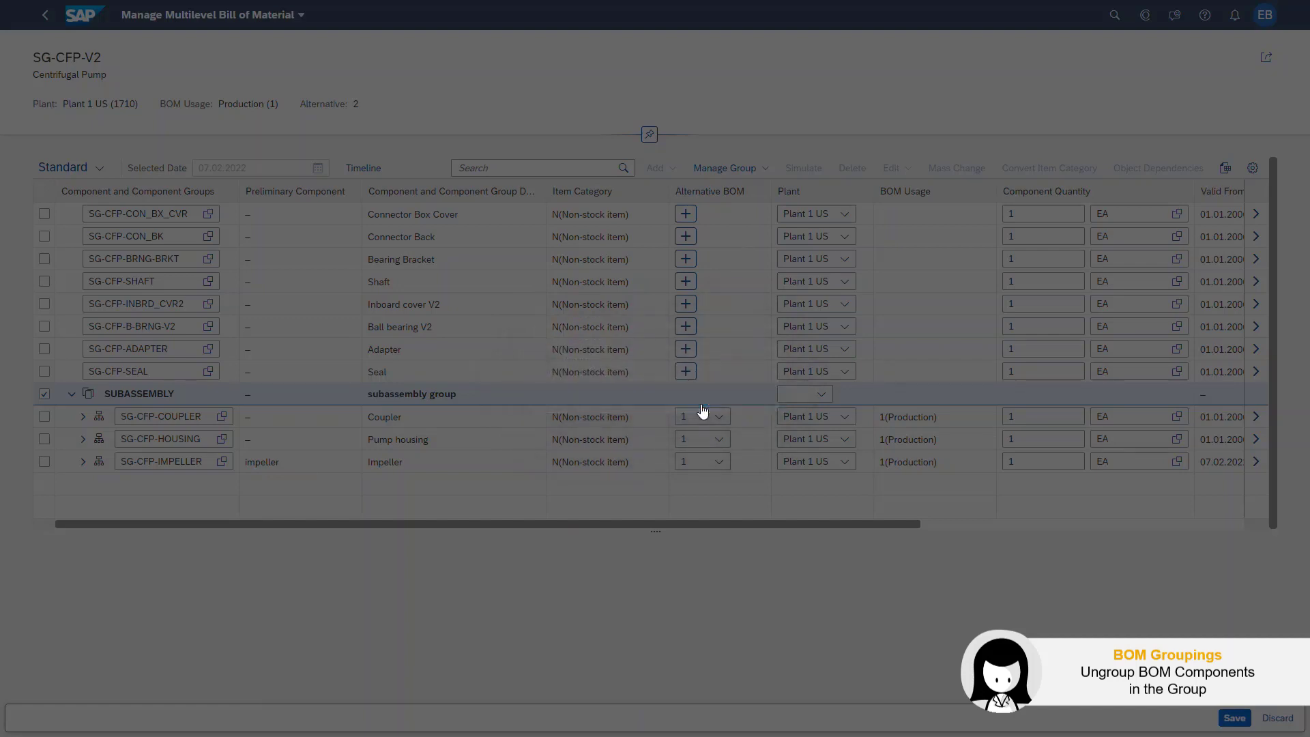